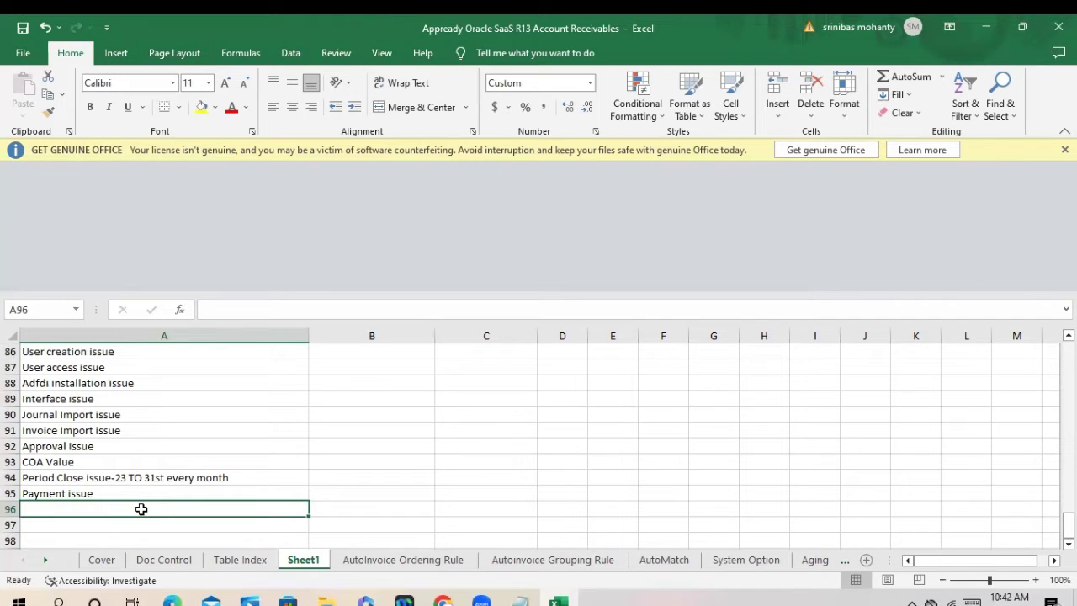
Step: Enter '500049-Miyapur' in cell A96, correcting the typing mistakes
type("12")
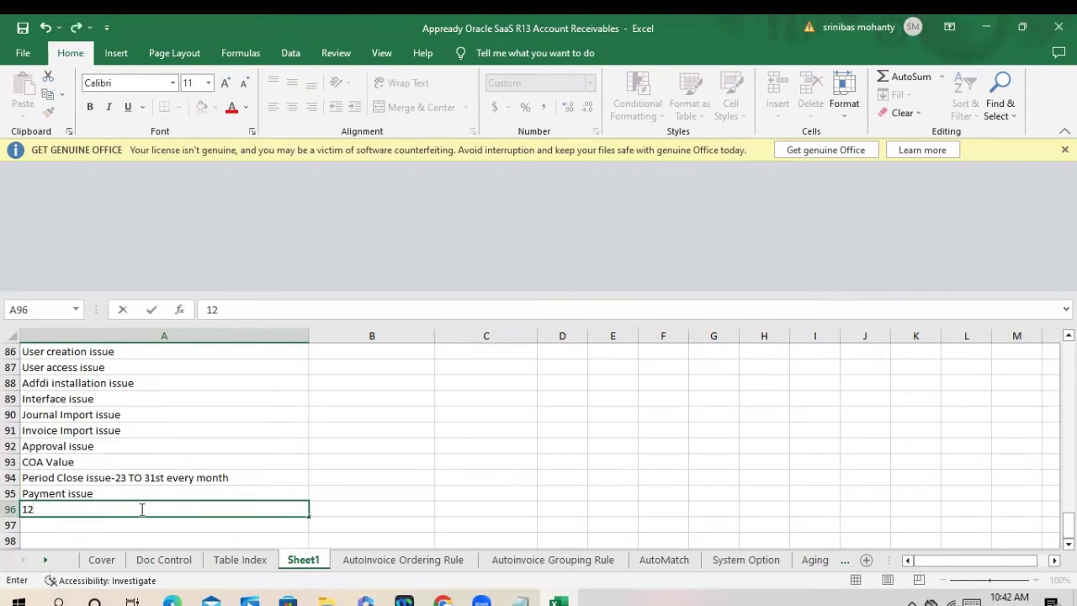
key("BackSpace")
key("BackSpace")
type("500049-mIYAP")
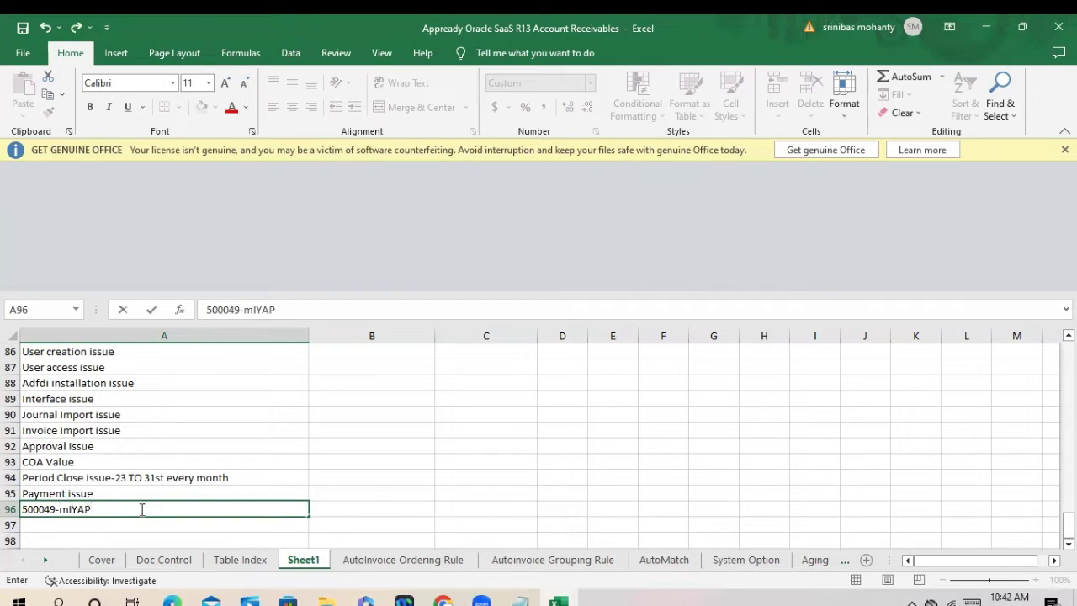
key("BackSpace")
key("BackSpace")
key("BackSpace")
key("BackSpace")
key("BackSpace")
key("BackSpace")
type("-Miyapur")
key("Tab")
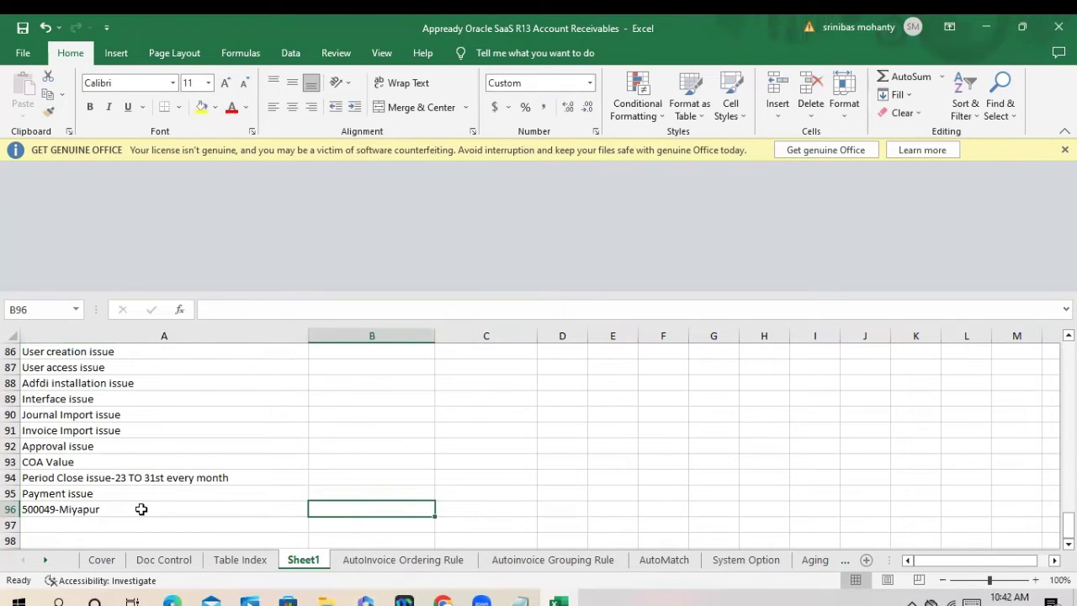
Step: Enter '500049-Hyderabad' in cell B96 and check the entry
type("500")
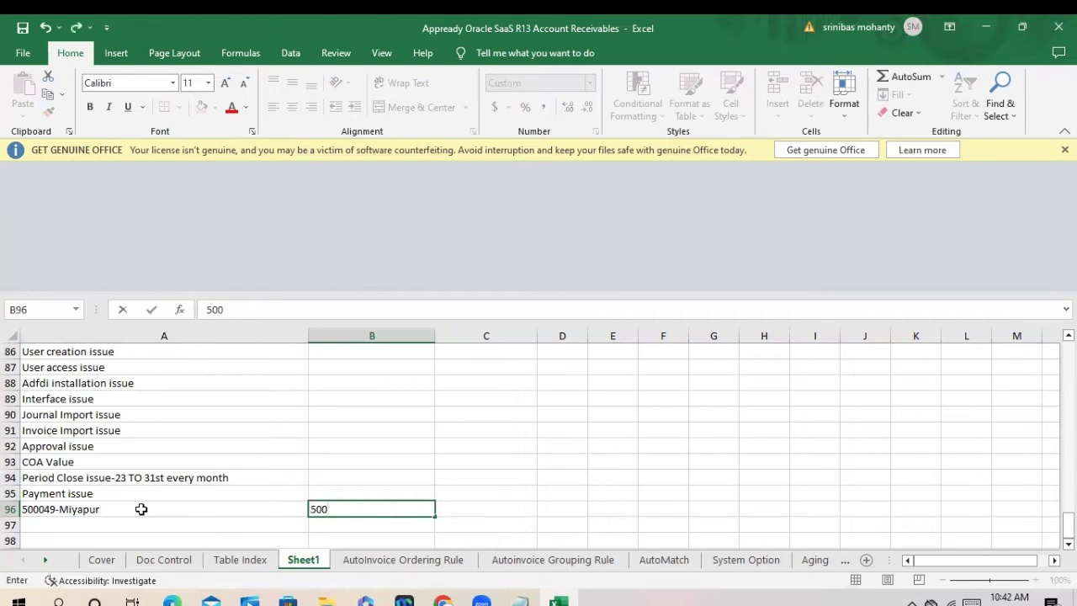
type("049-hYDER")
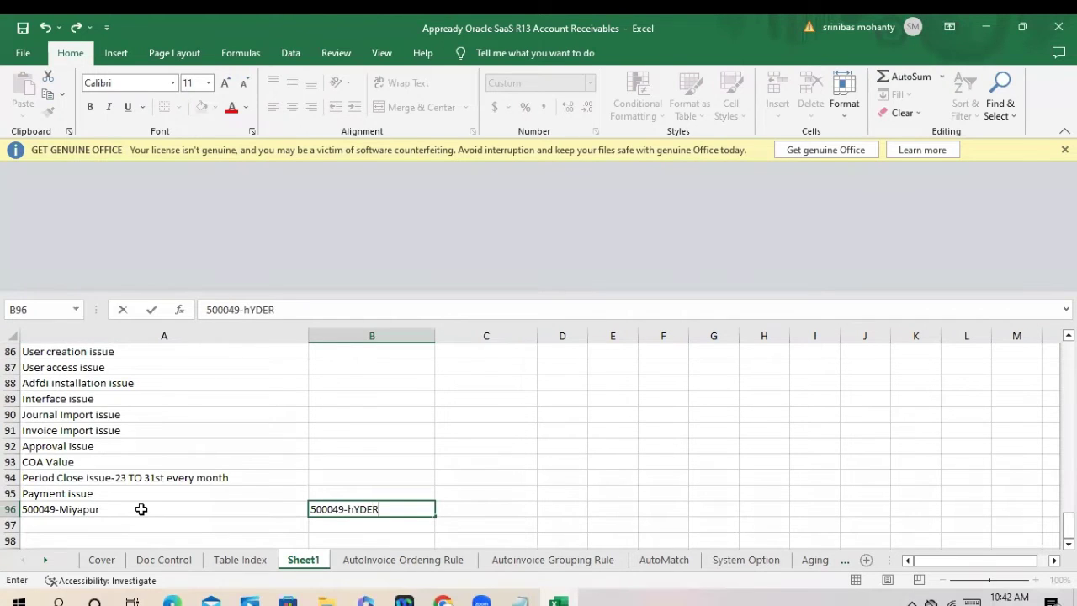
type("ABAD")
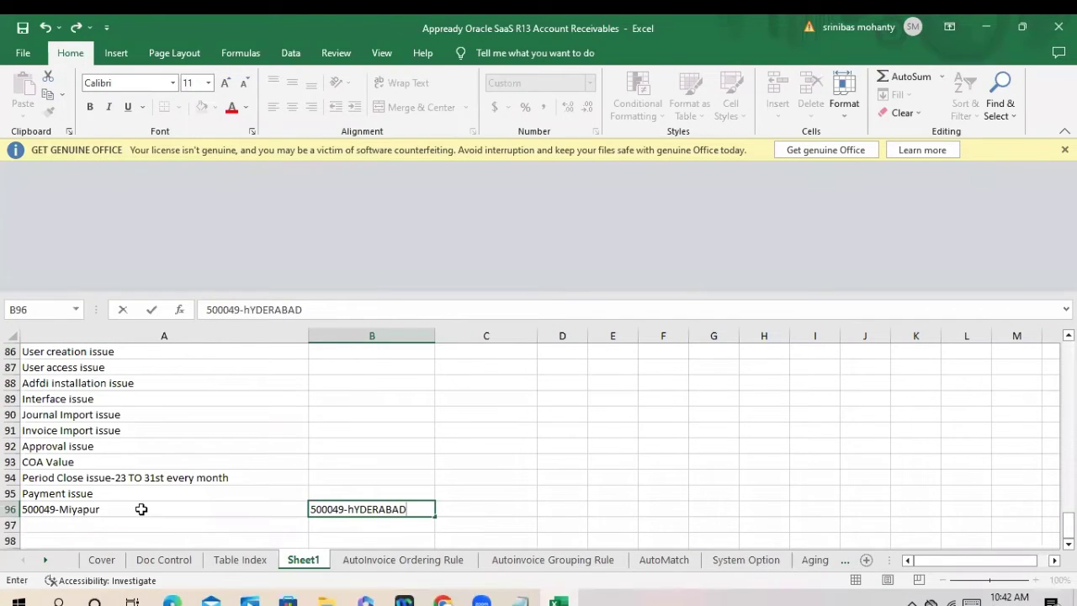
left_click(487, 527)
left_click(394, 509)
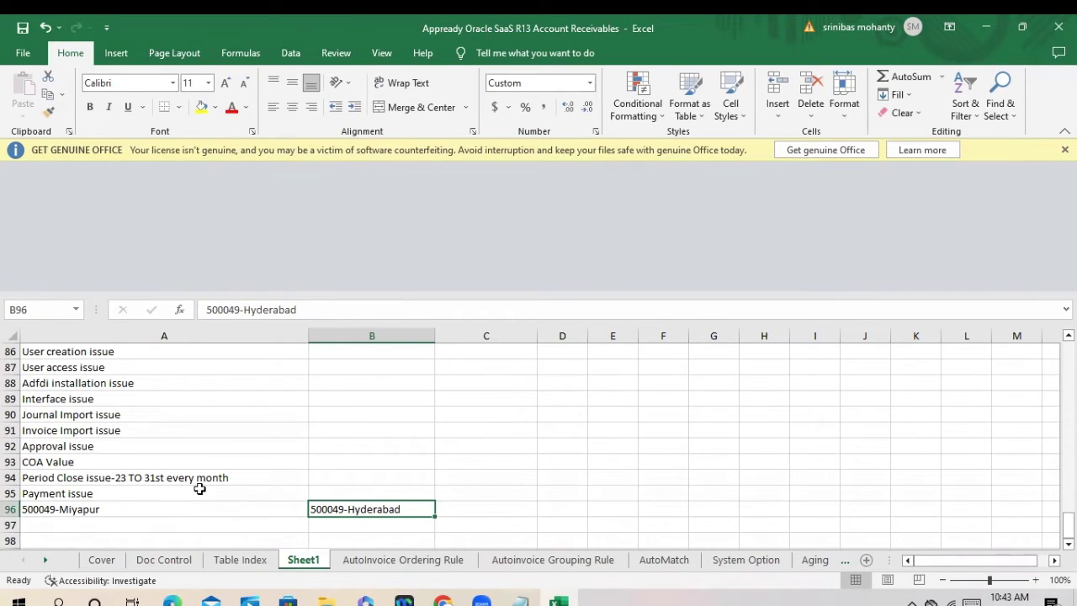
Step: Type the note 'Brance code is incorrect' into cell A98
scroll(200, 487, "down", 2)
left_click(82, 416)
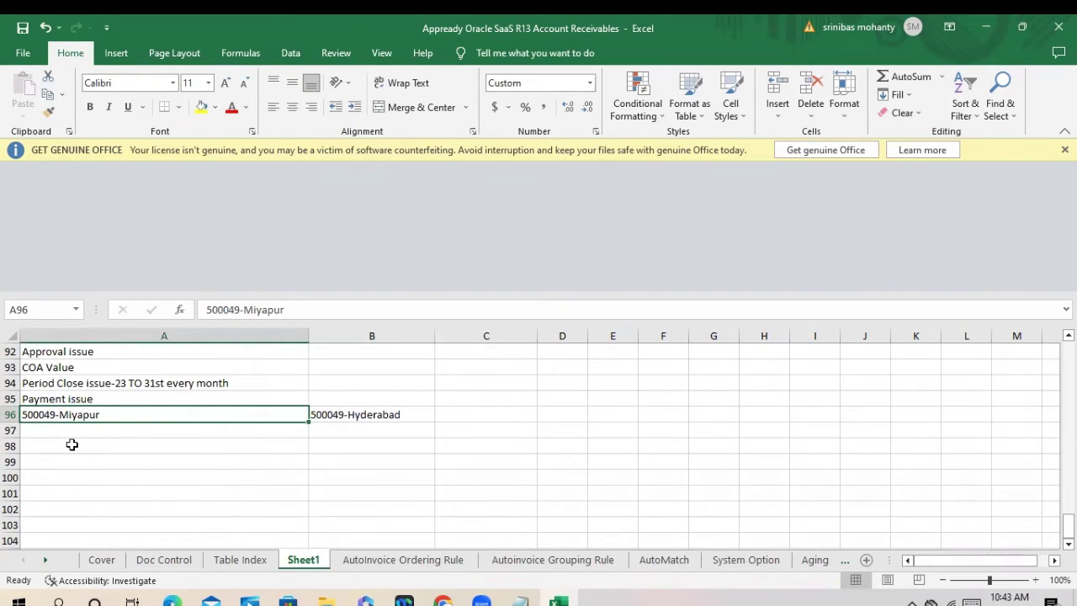
left_click(73, 444)
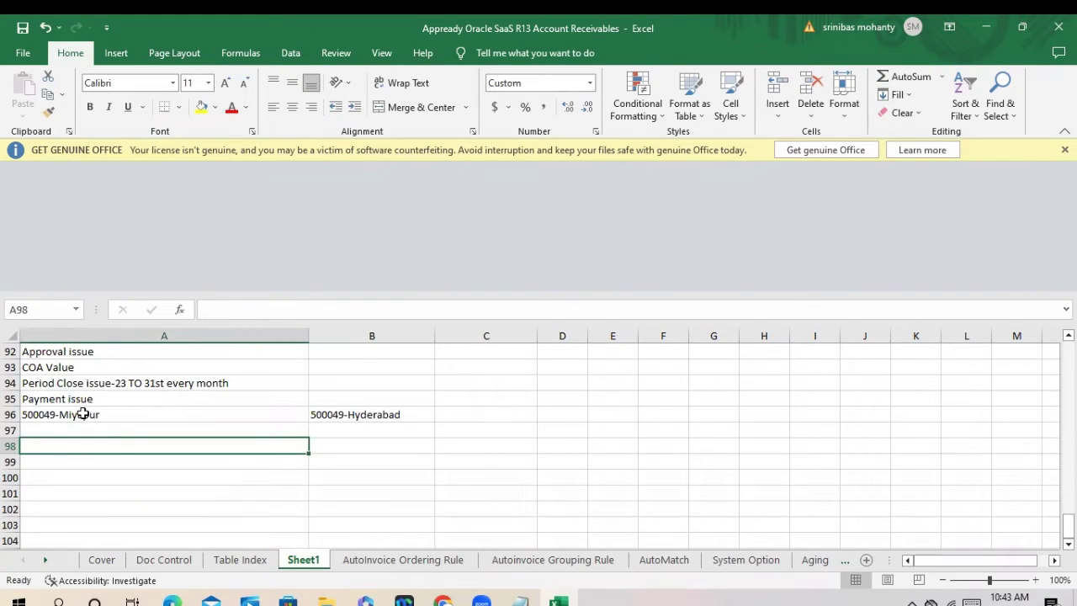
left_click(81, 414)
left_click(73, 439)
type("B")
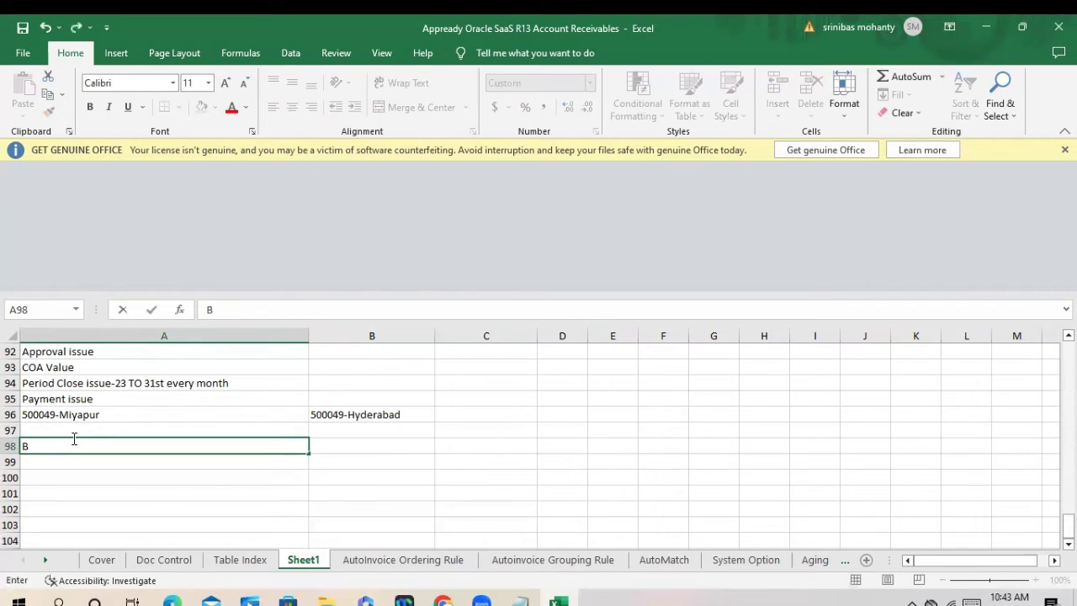
type("rance code is incorrect")
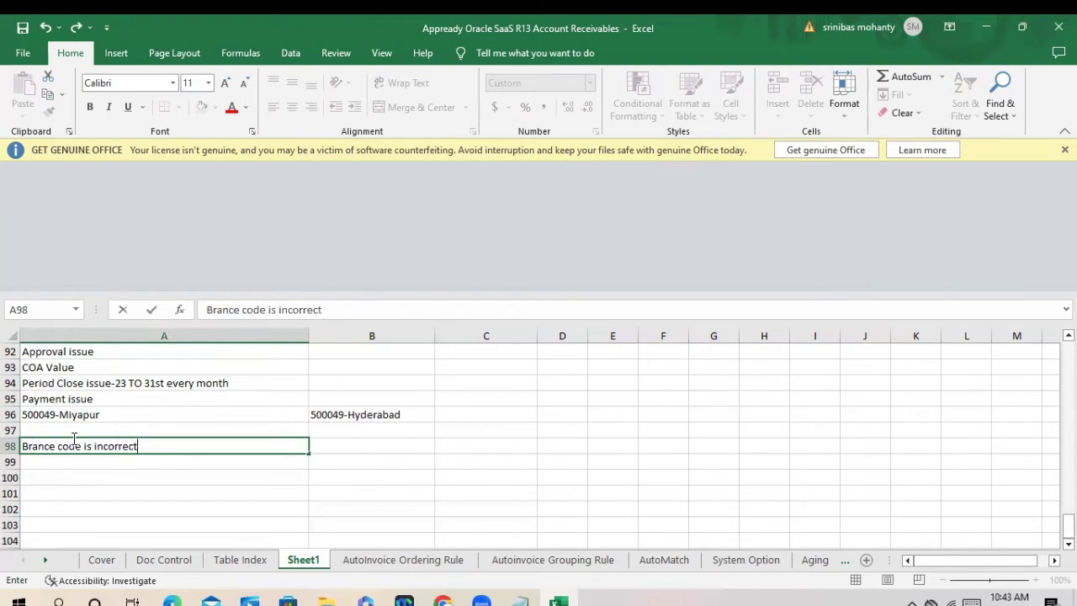
left_click(23, 446)
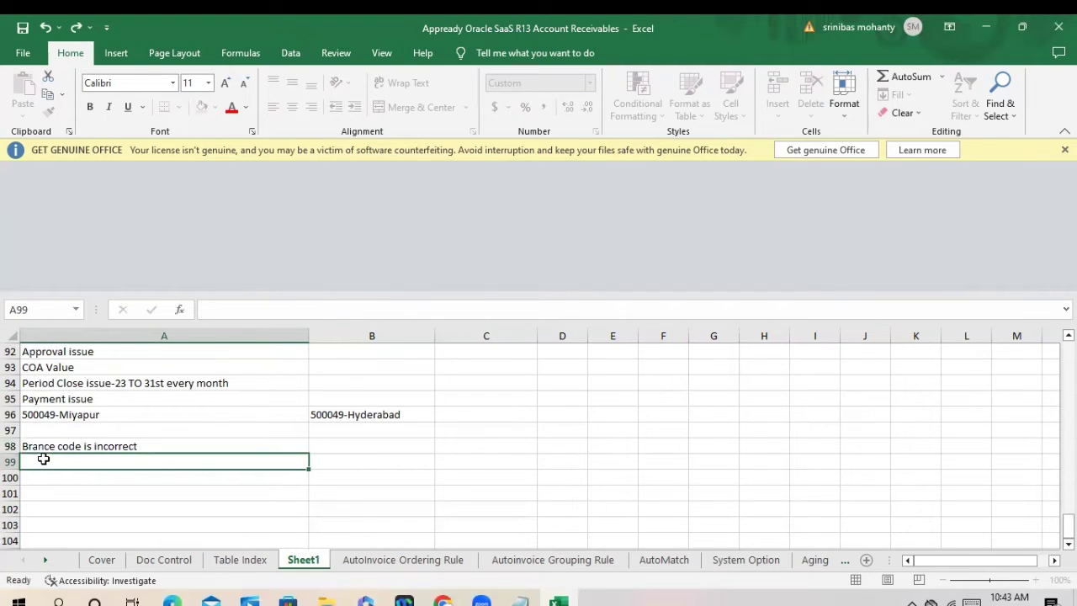
left_click(41, 460)
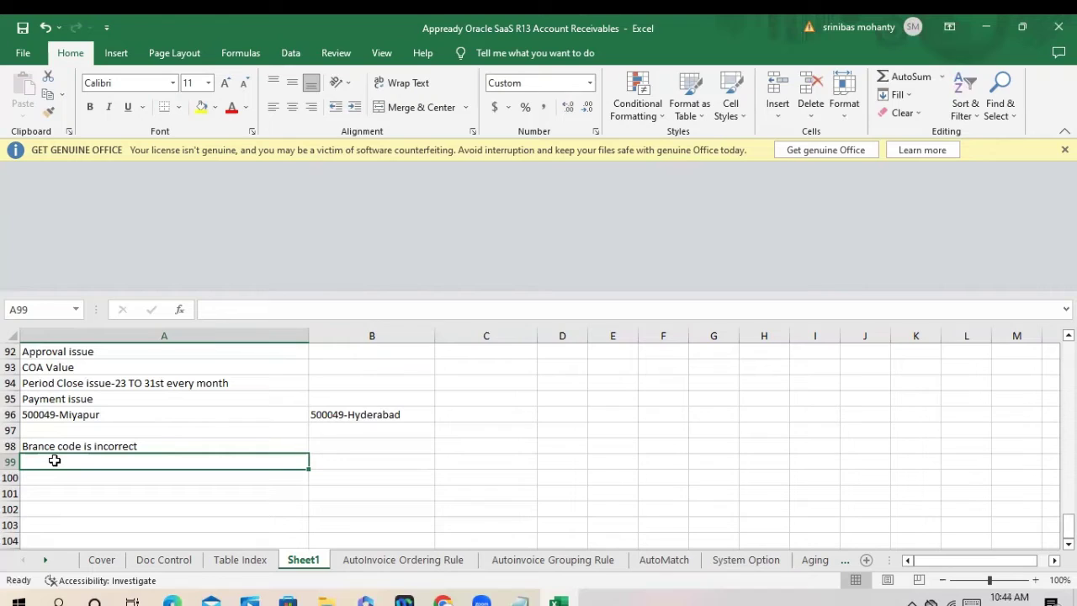
key("Down")
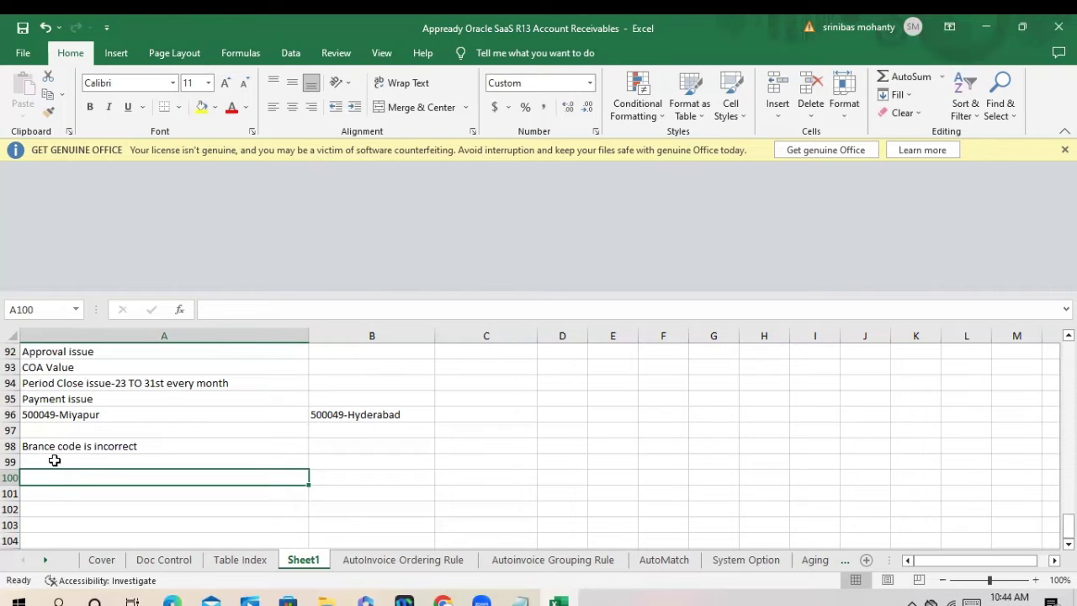
Step: Enter 'The bank is not enabled for international payment' in A100, fixing the misspelling
type("The ban")
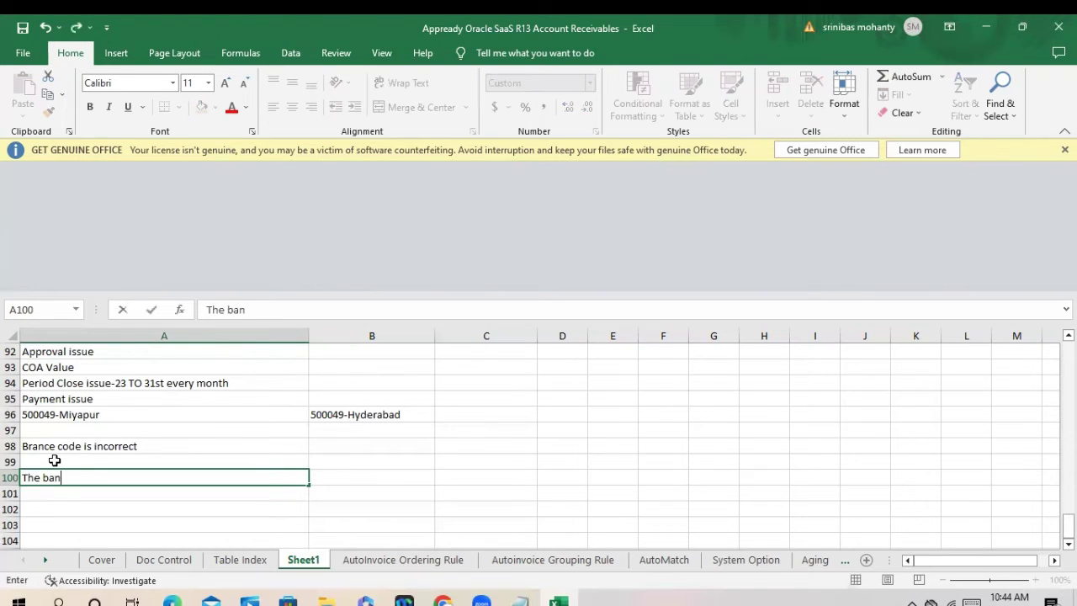
type("k is not enbaled for")
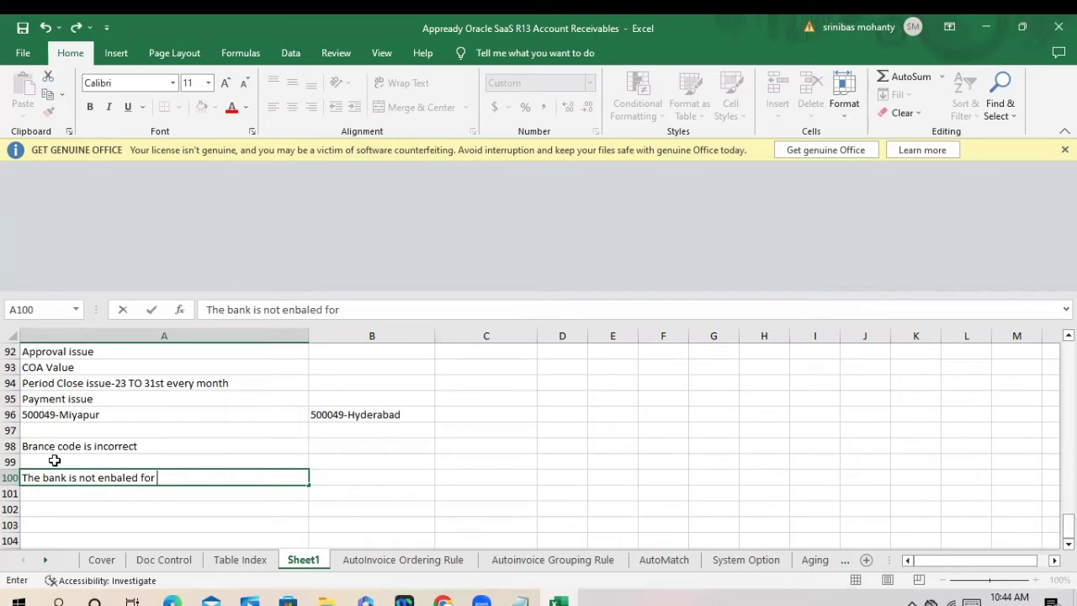
key("BackSpace")
key("BackSpace")
key("BackSpace")
key("BackSpace")
key("BackSpace")
key("BackSpace")
key("BackSpace")
key("BackSpace")
key("BackSpace")
key("BackSpace")
key("BackSpace")
key("BackSpace")
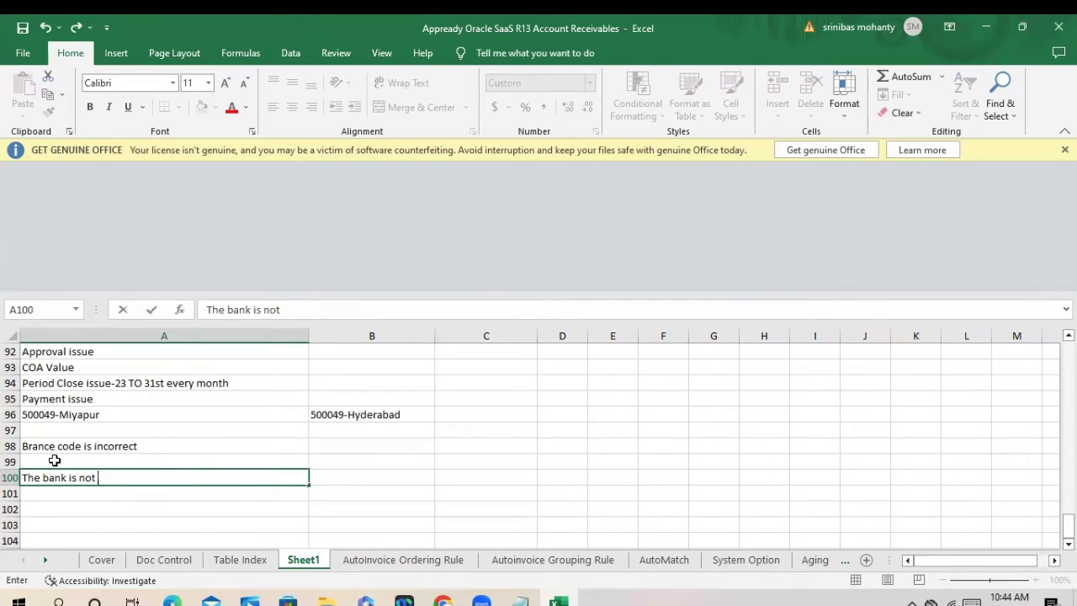
type("enabled for")
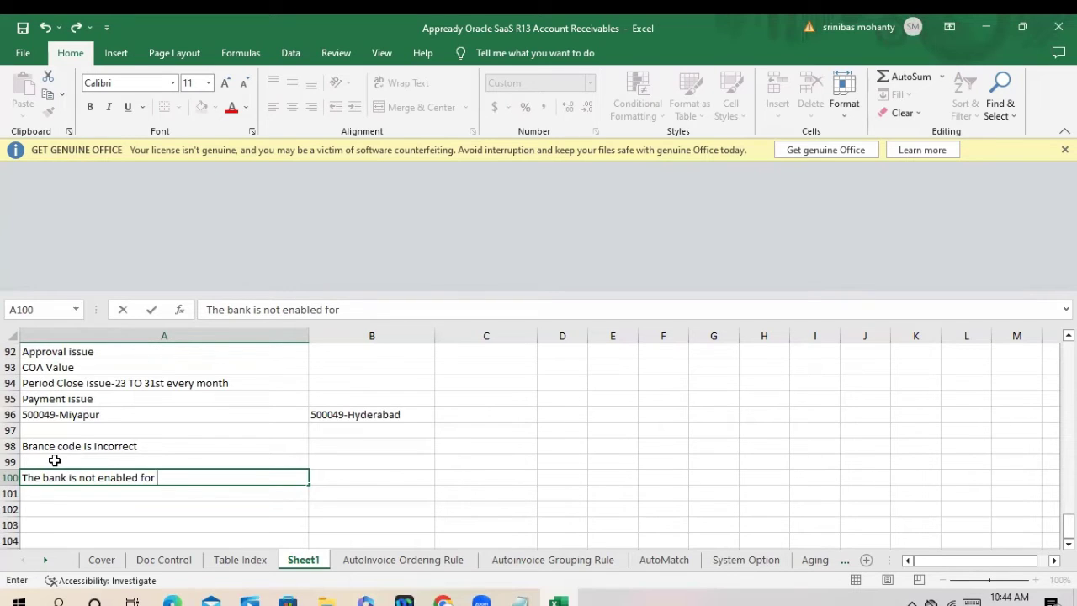
type(" international ")
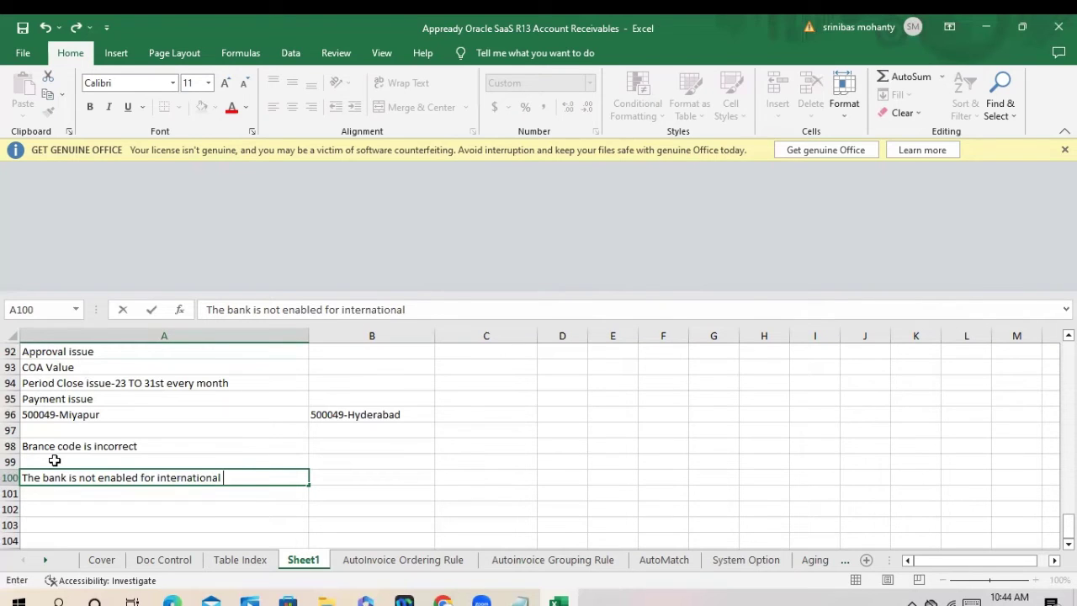
type("payment")
key("Return")
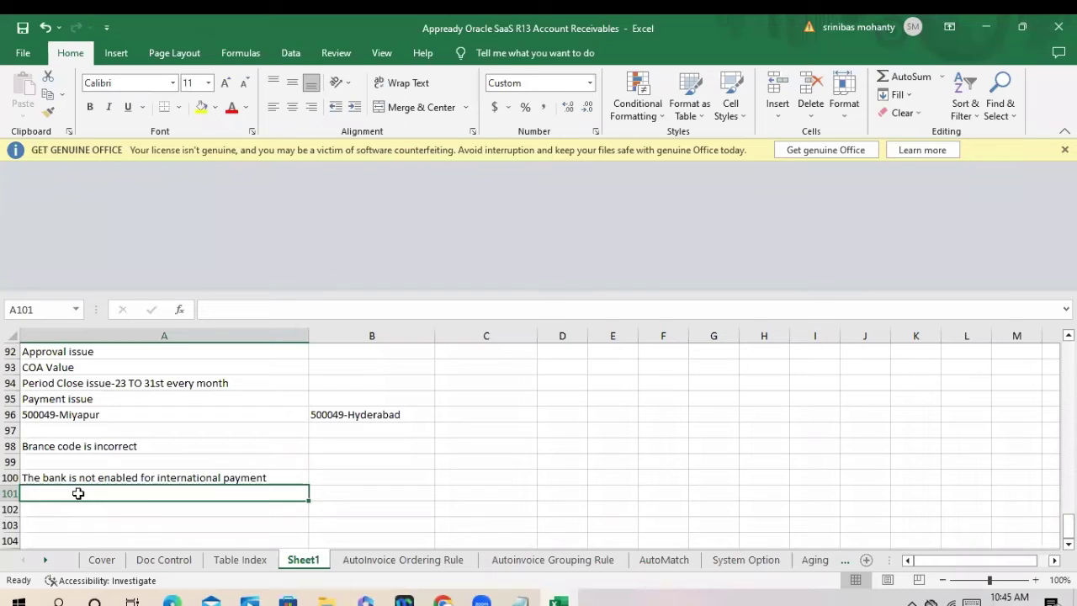
scroll(97, 488, "up", 2)
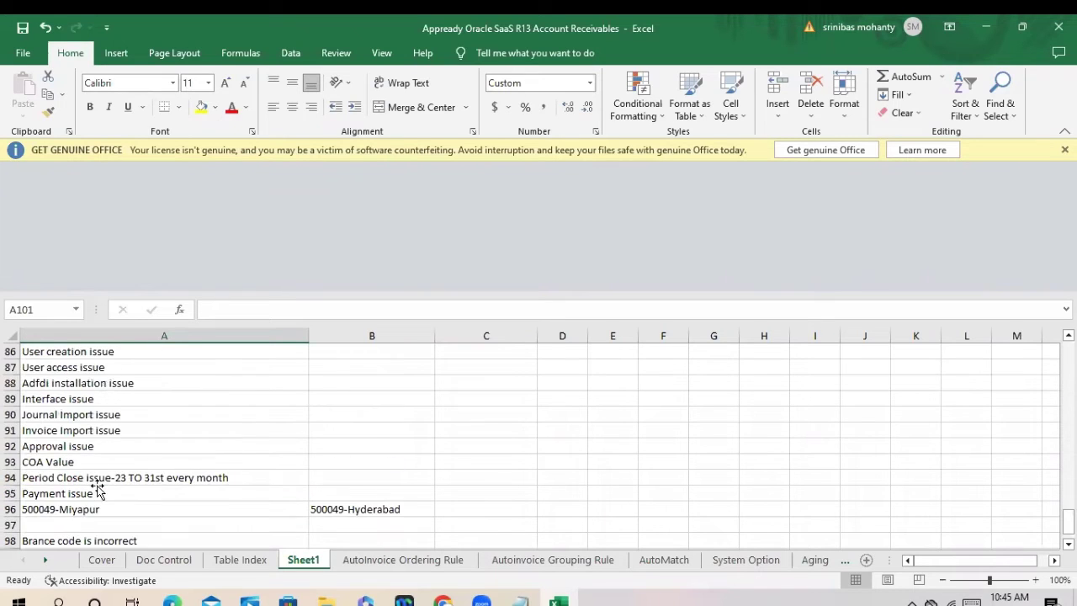
scroll(98, 488, "down", 2)
scroll(98, 483, "up", 1)
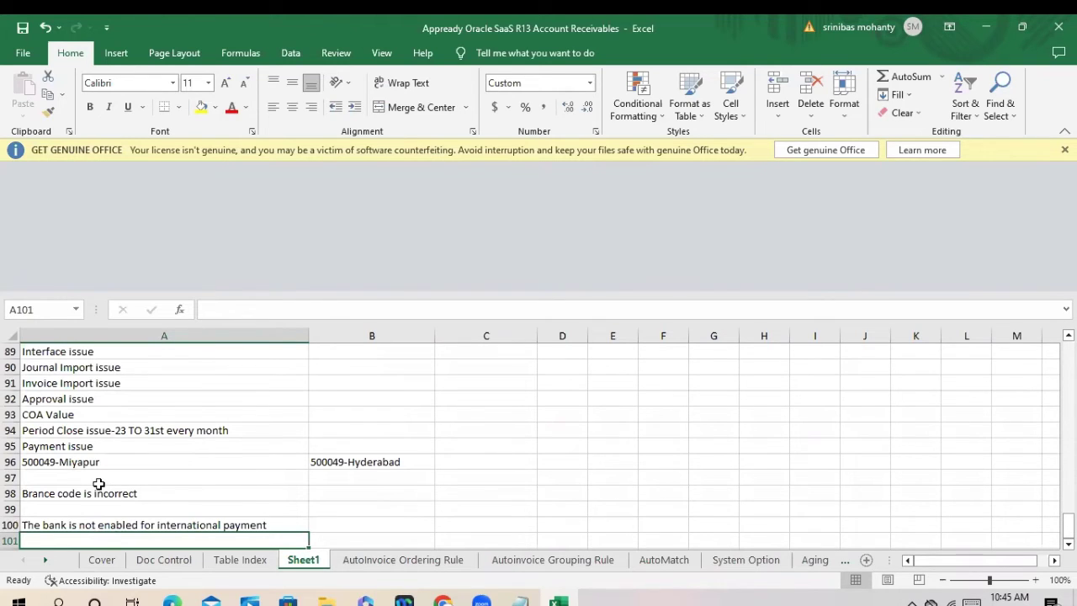
Step: Select the issue list in A85:A95 to review it
scroll(31, 397, "up", 2)
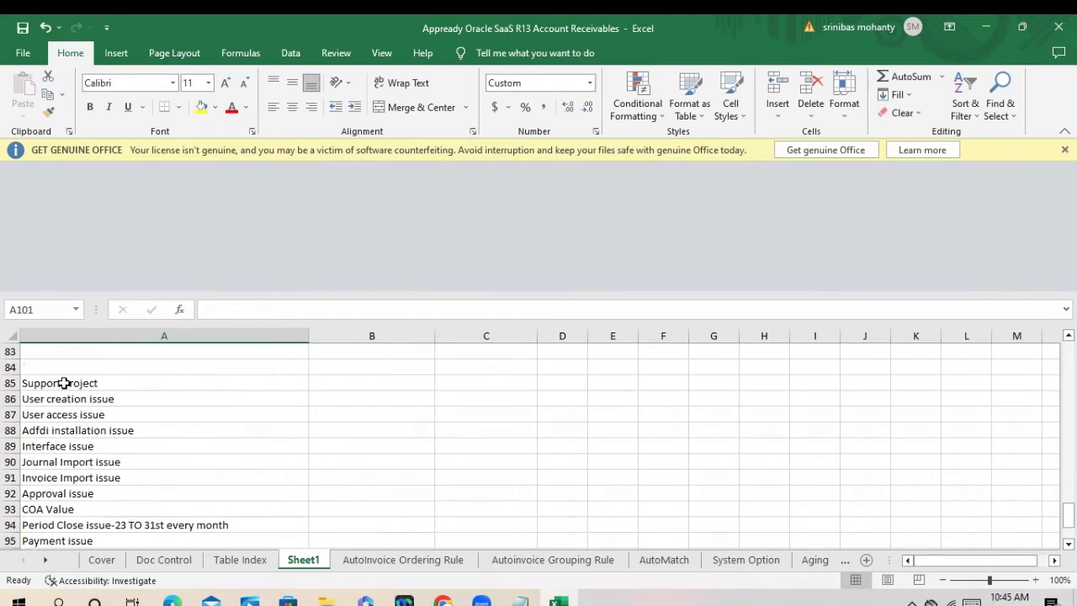
left_click_drag(65, 383, 99, 527)
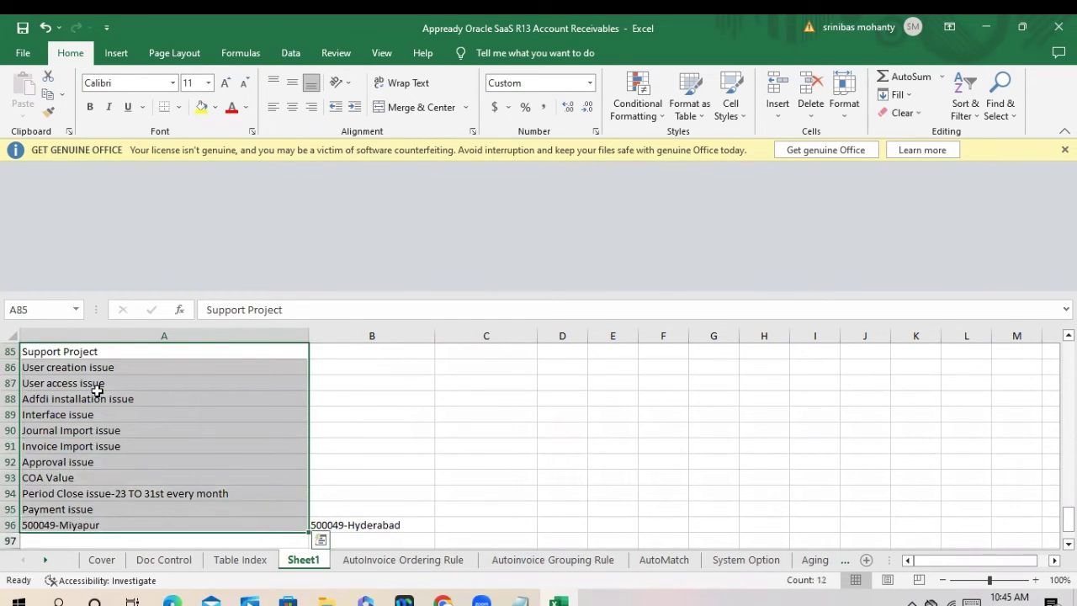
left_click(98, 391)
left_click_drag(98, 353, 126, 509)
scroll(133, 429, "down", 4)
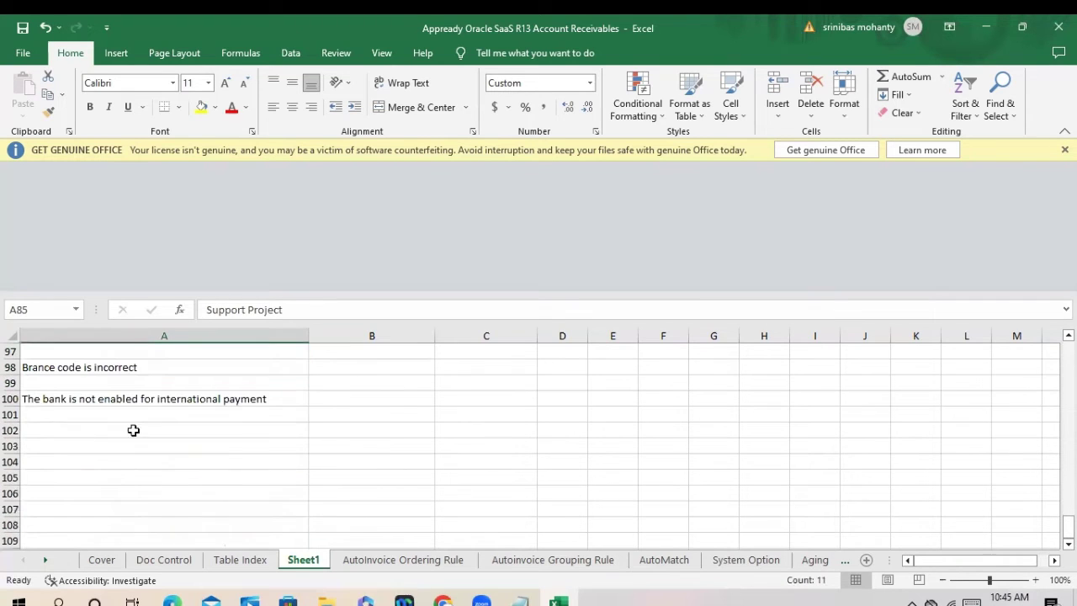
Step: Enter 'Tax issue' in cell A101
left_click(51, 413)
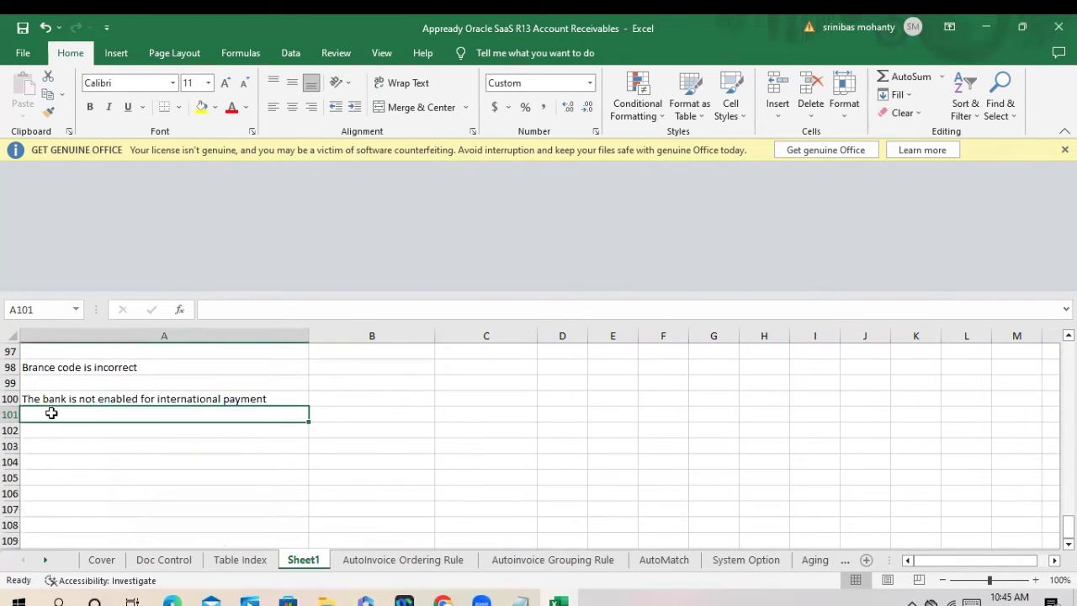
type("Tax")
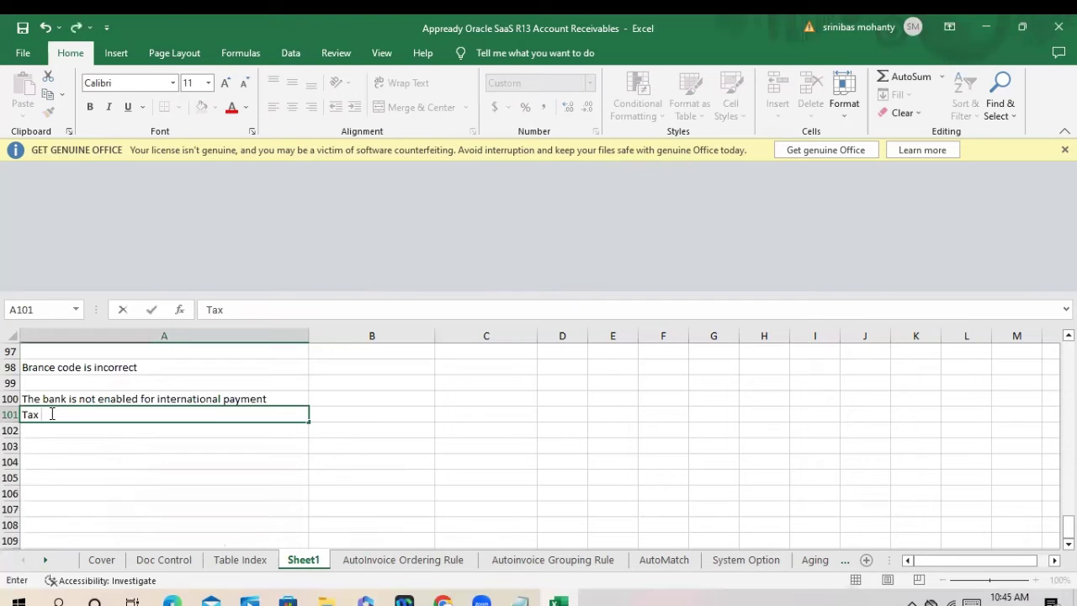
type(" is")
key("BackSpace")
type("issue")
key("Return")
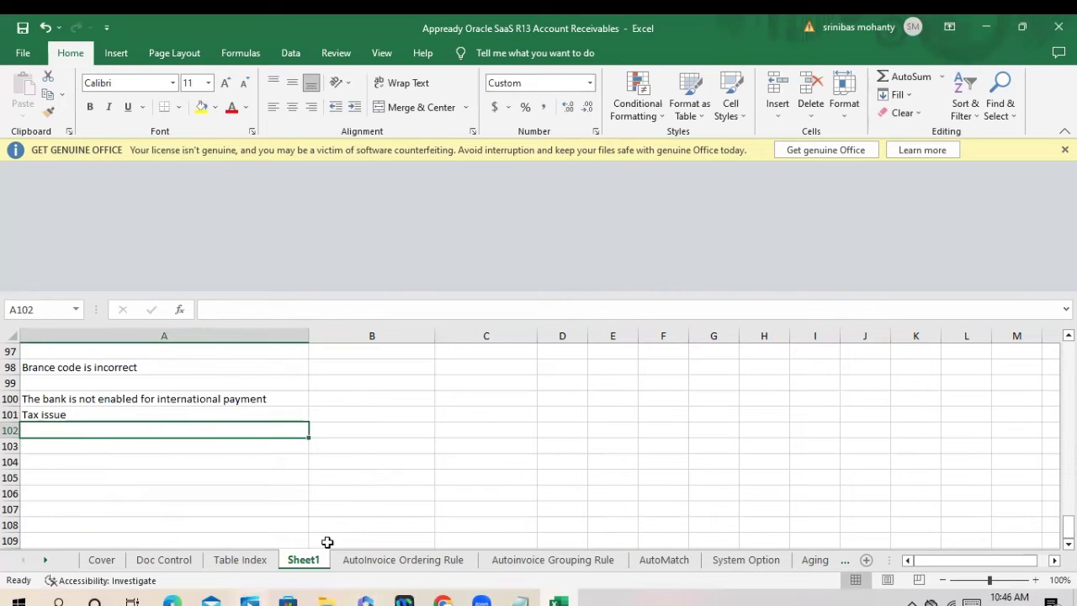
Step: Select the notes in A1:A17 and save the Account Receivables workbook
scroll(494, 423, "up", 6)
scroll(500, 421, "up", 20)
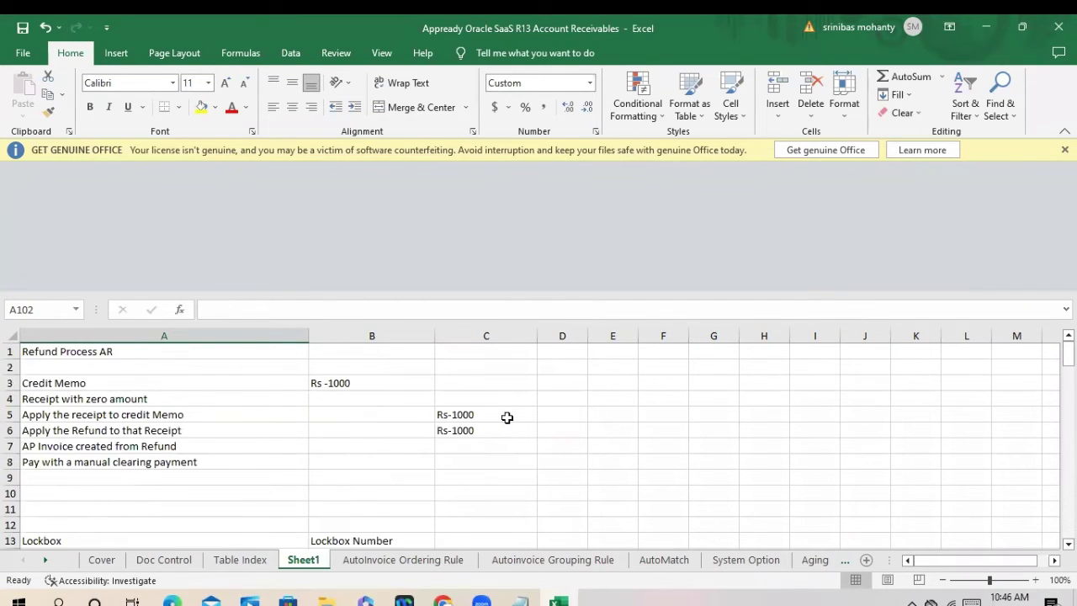
left_click_drag(72, 351, 93, 464)
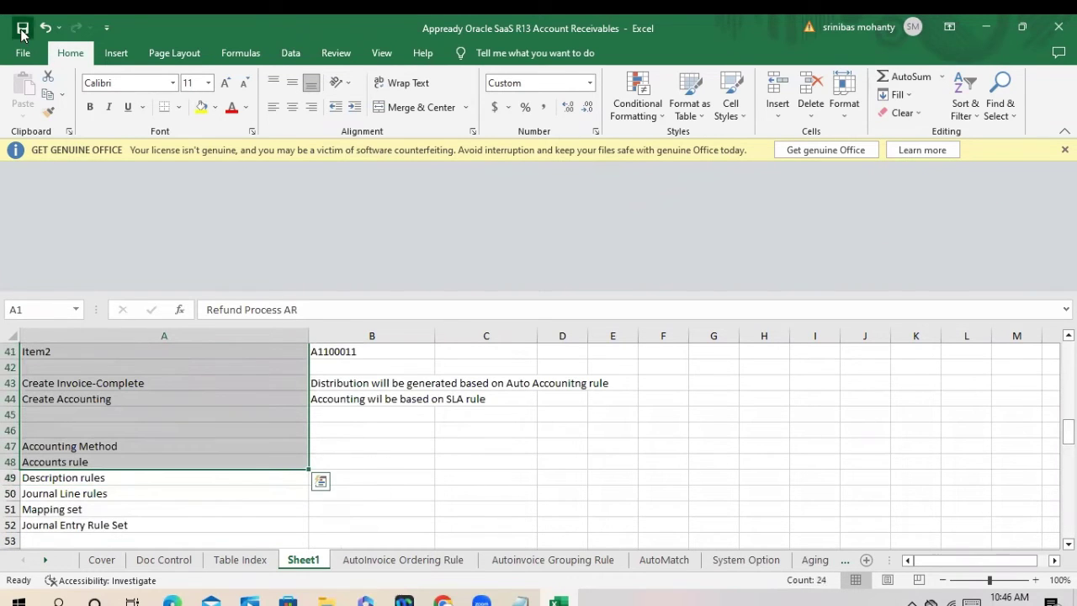
left_click(22, 32)
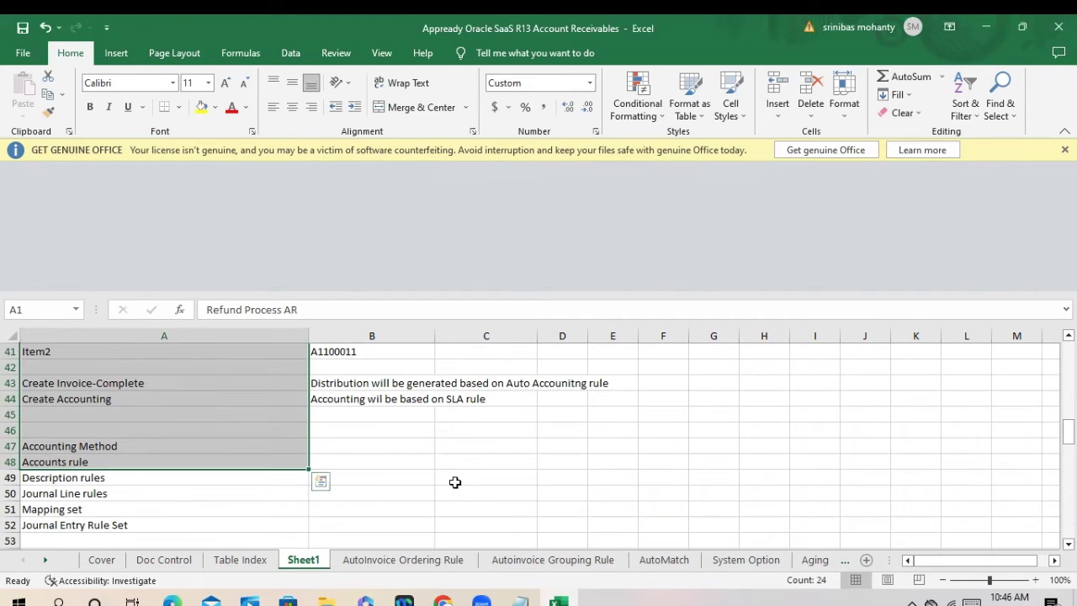
scroll(434, 458, "down", 6)
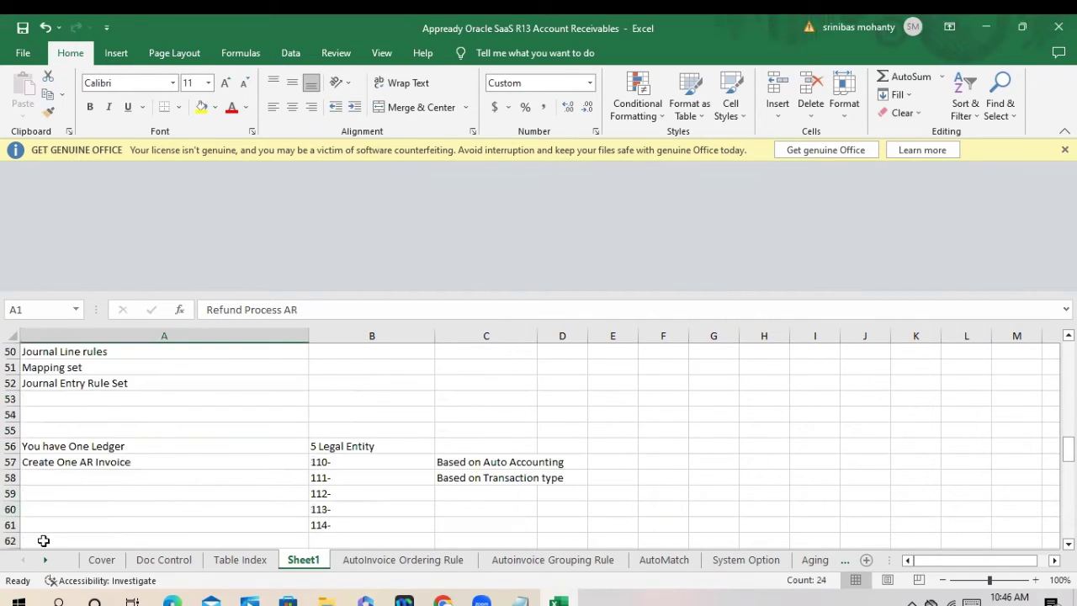
scroll(160, 488, "down", 13)
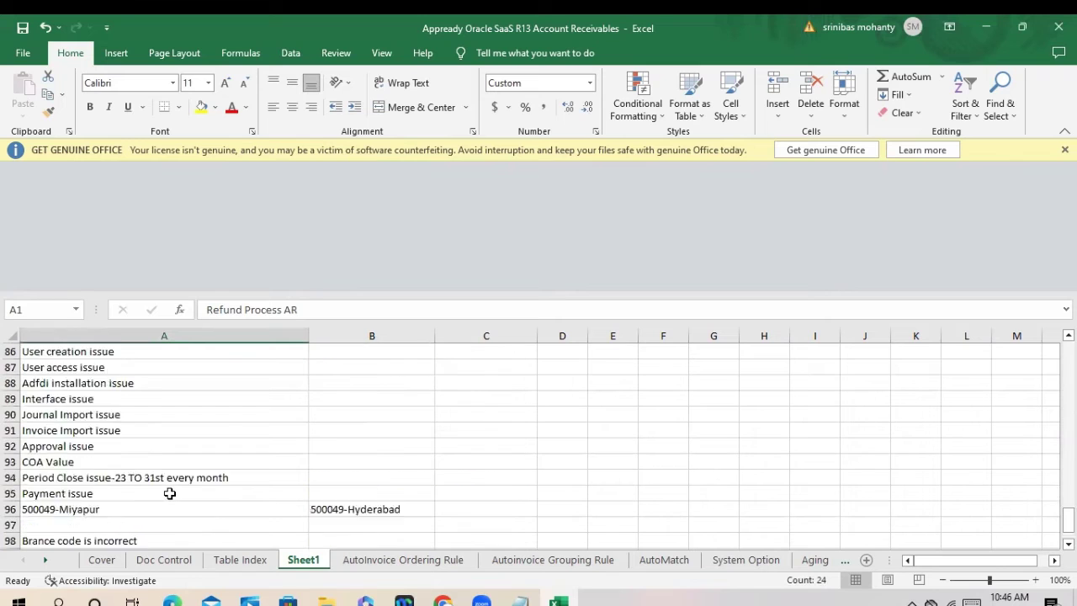
scroll(134, 483, "down", 2)
scroll(101, 469, "up", 3)
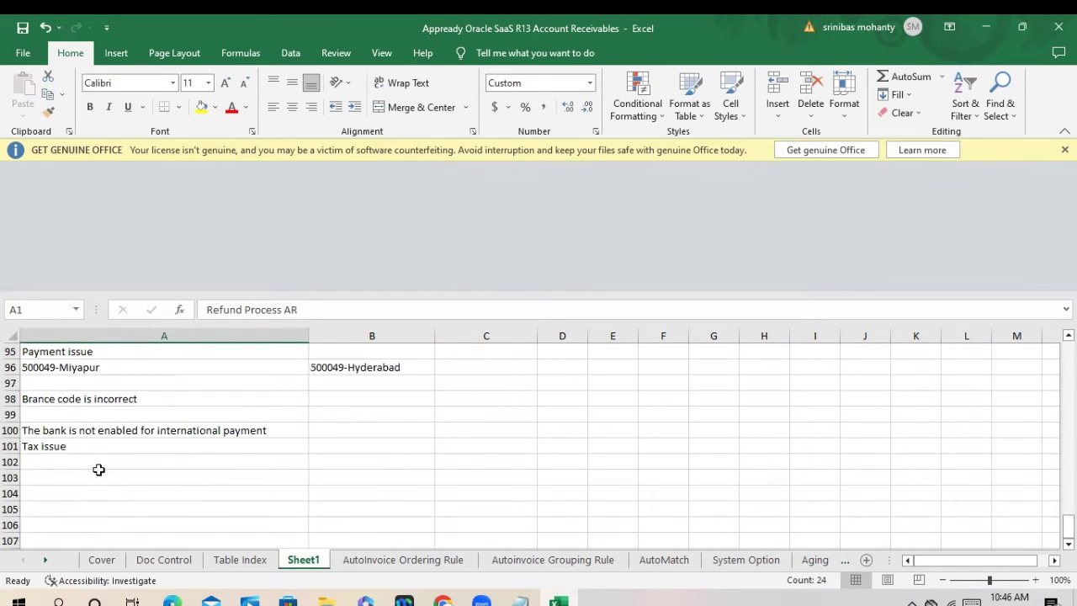
Step: Enter 'Collection' in cell A103 below Tax issue
left_click(56, 480)
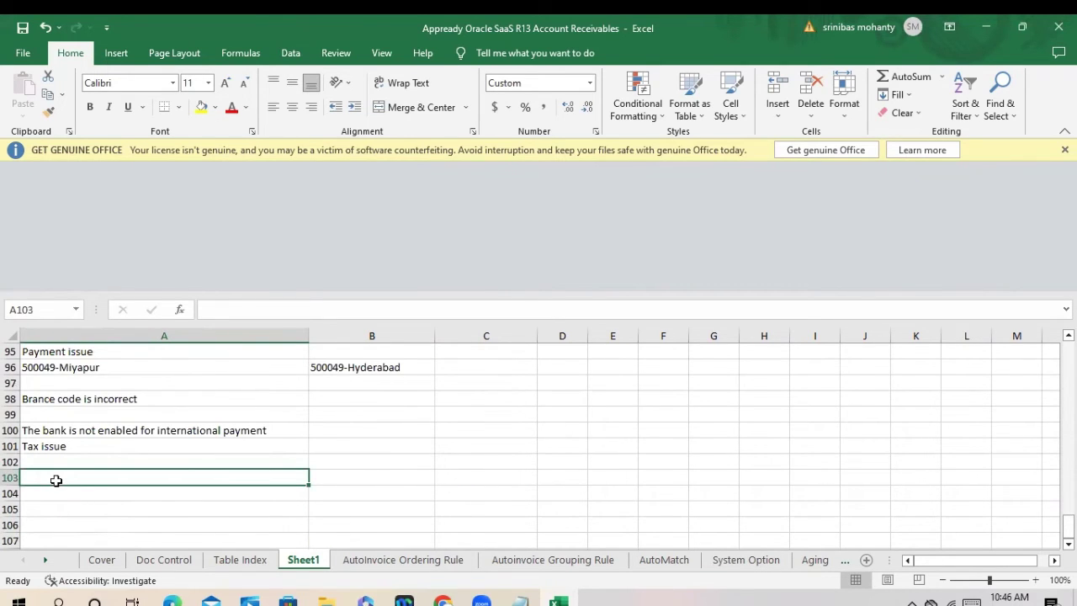
type("Collectio")
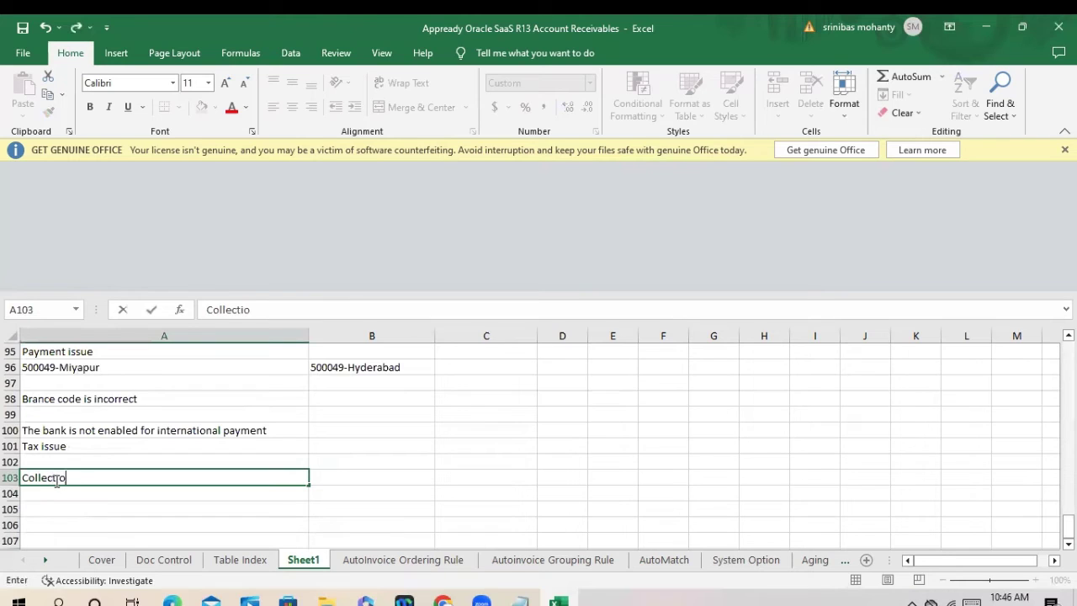
type("n")
key("Return")
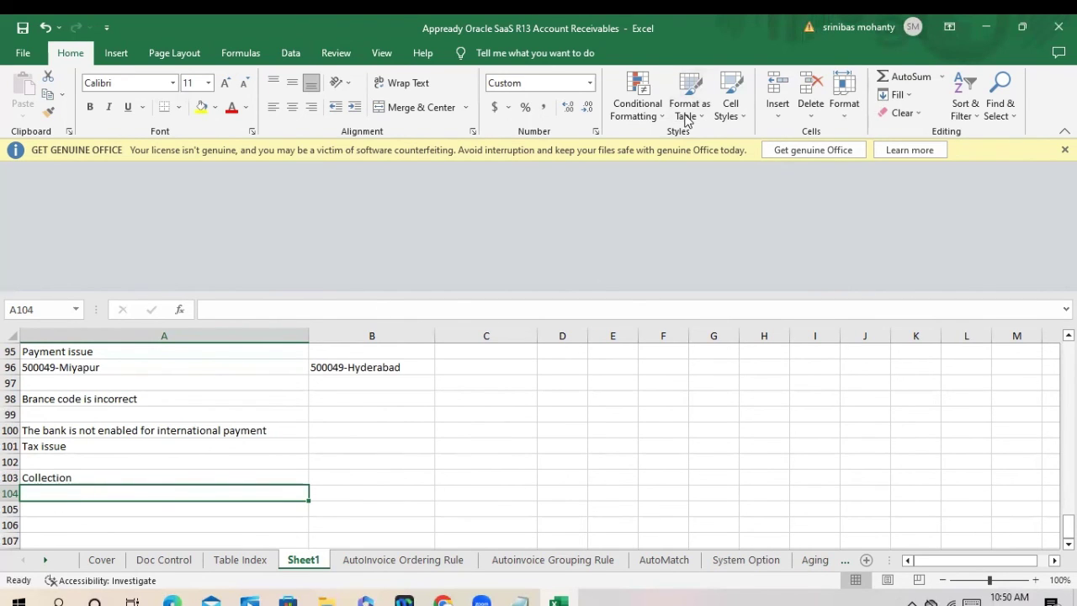
left_click(79, 478)
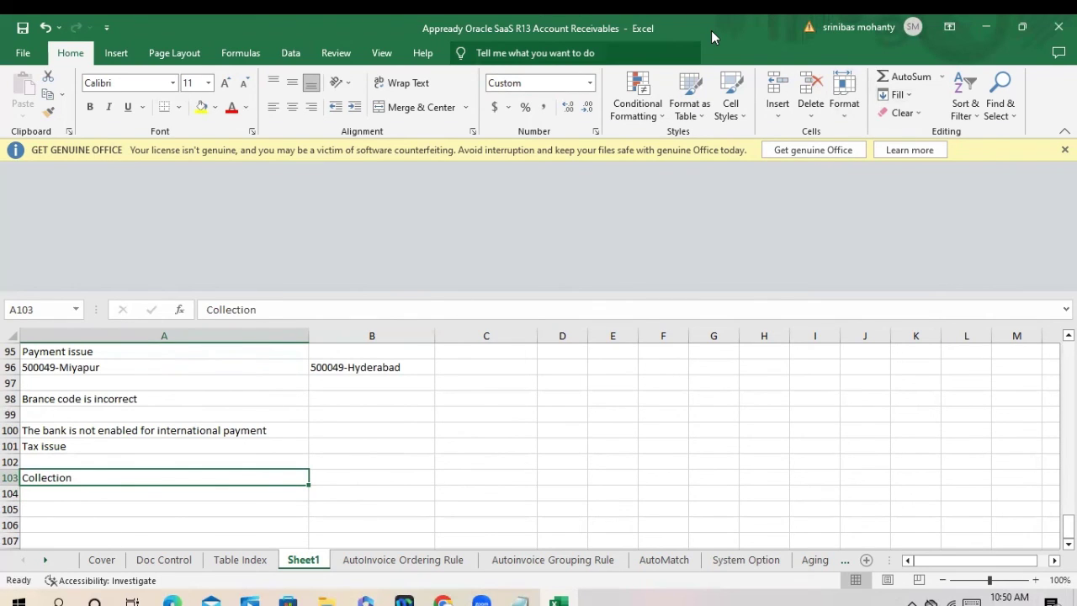